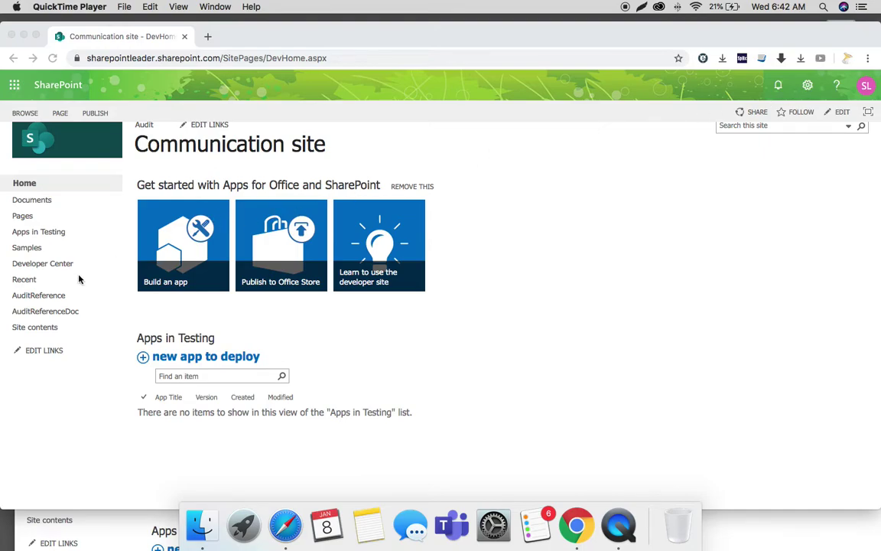
Switch from the regular browser window to the incognito window showing the Communication site home page
click(811, 91)
click(810, 89)
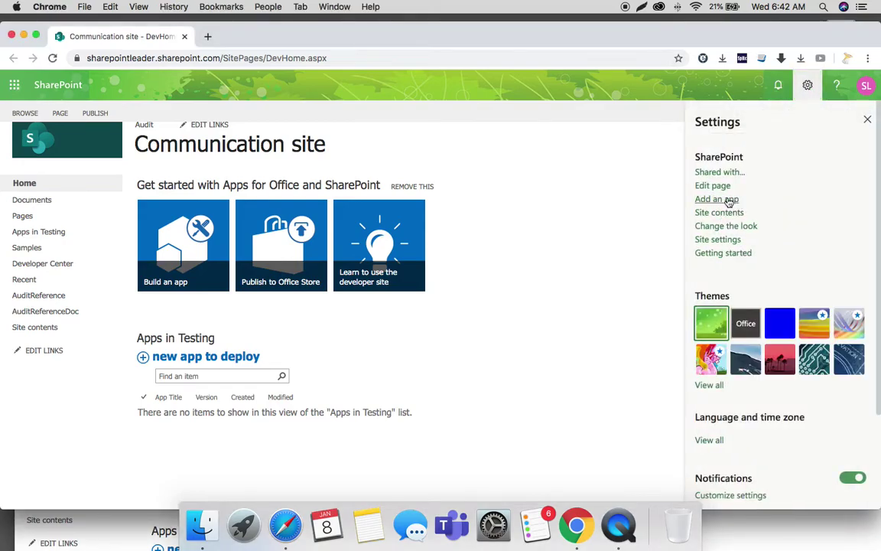
click(24, 36)
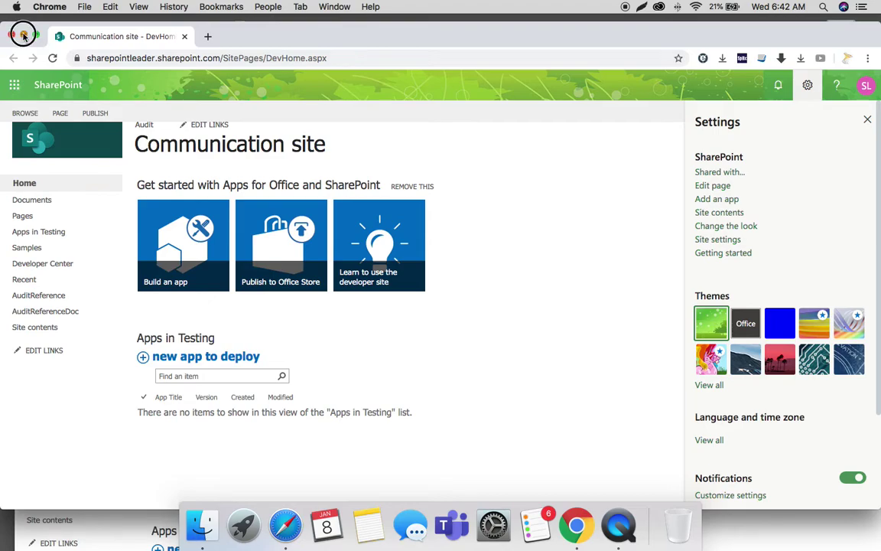
drag(641, 213, 591, 36)
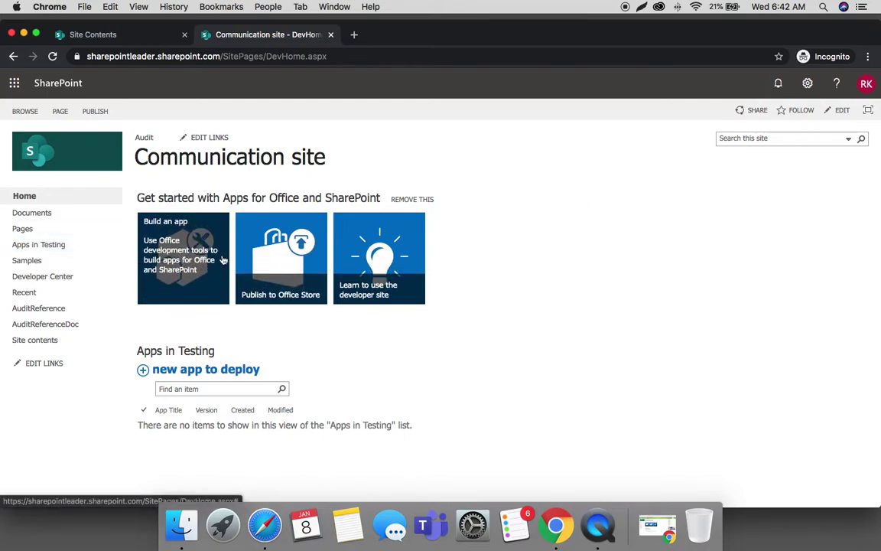
Open the UniversityStudentInfo list from the Communication site's contents
click(807, 82)
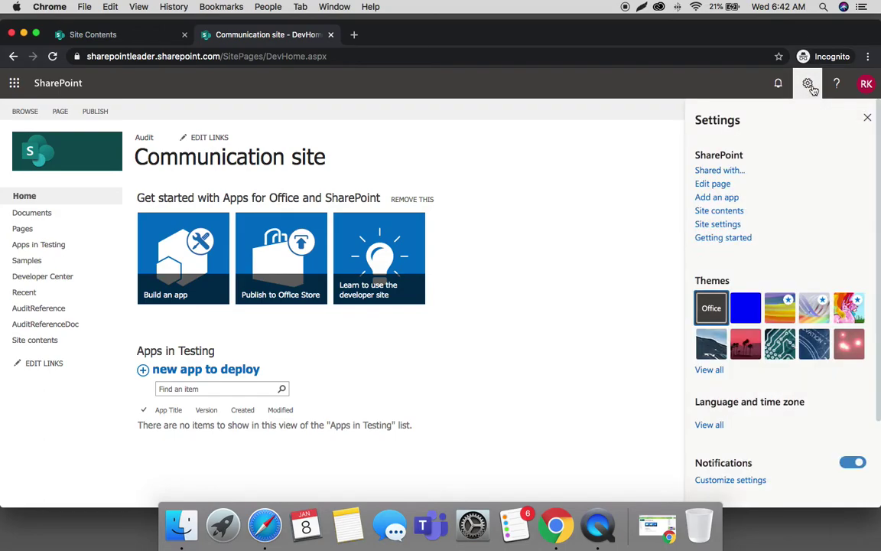
click(731, 211)
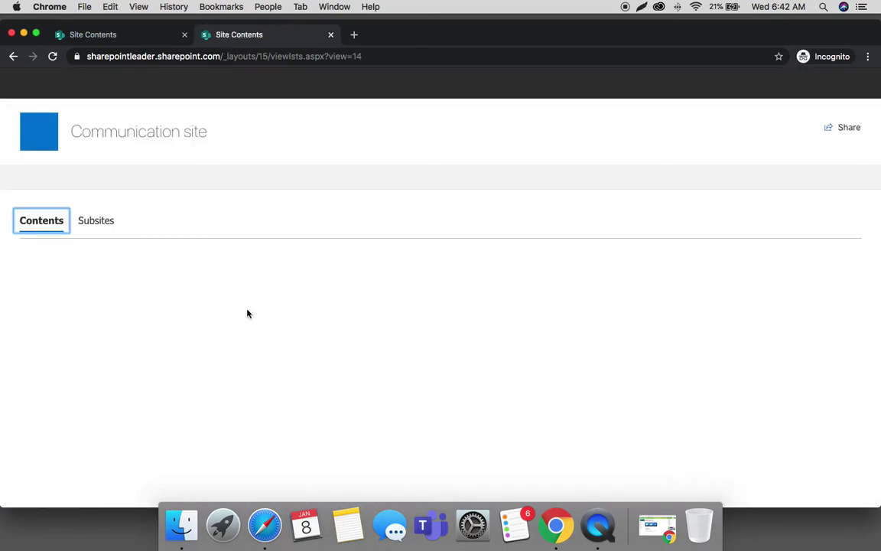
scroll(138, 322, down, 2)
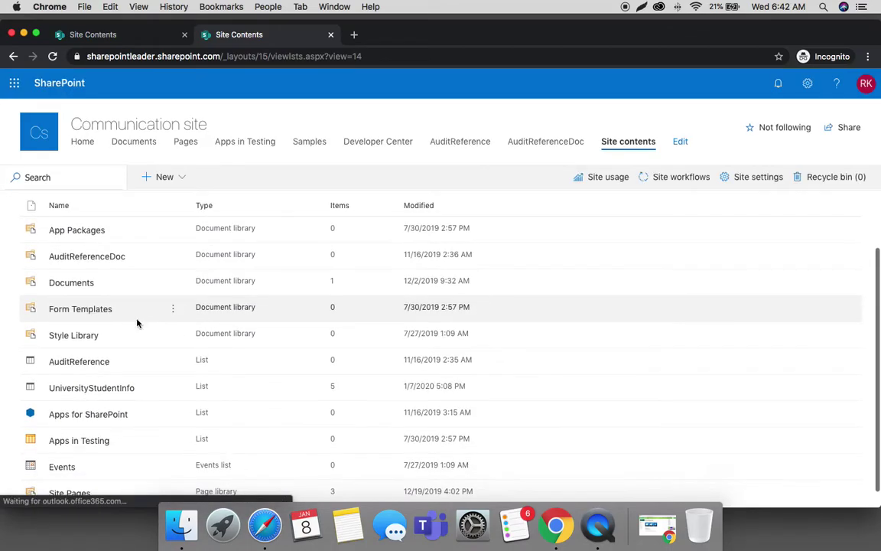
scroll(137, 321, down, 1)
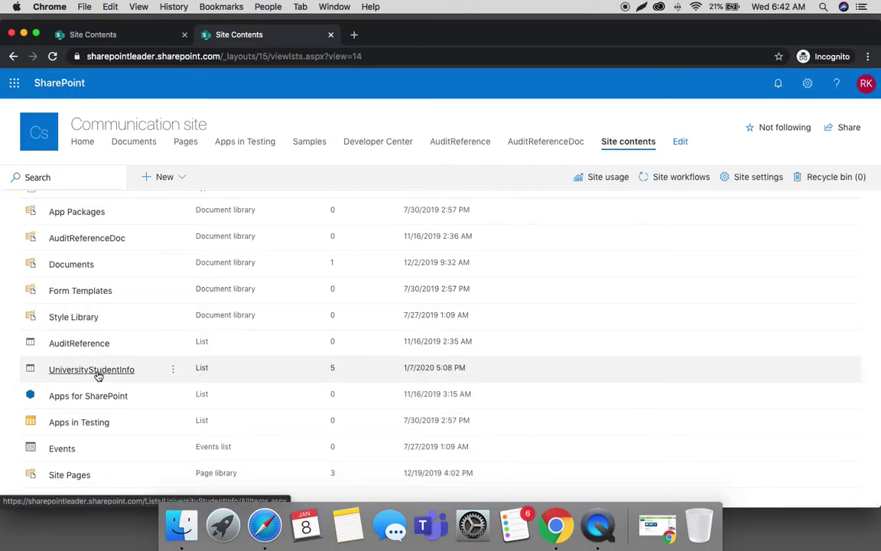
click(91, 370)
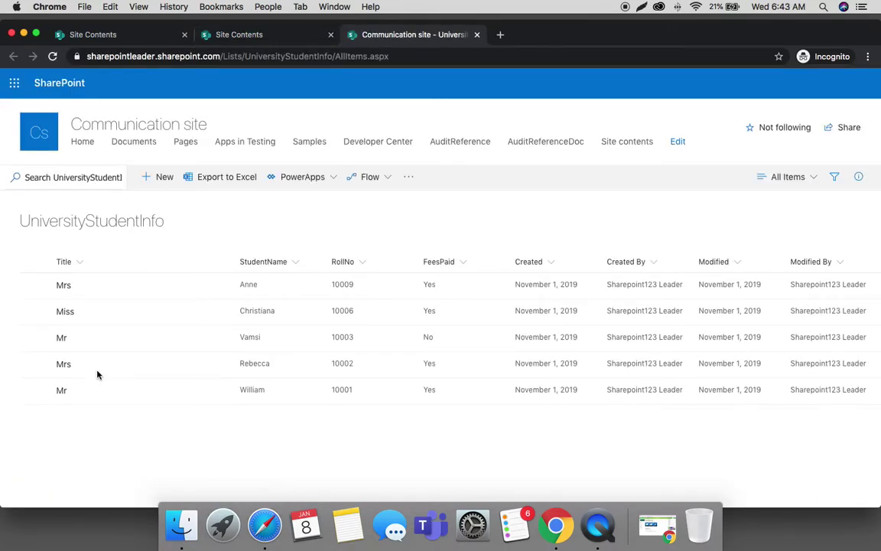
Delete the first student item, titled "Mrs", from the UniversityStudentInfo list
click(35, 286)
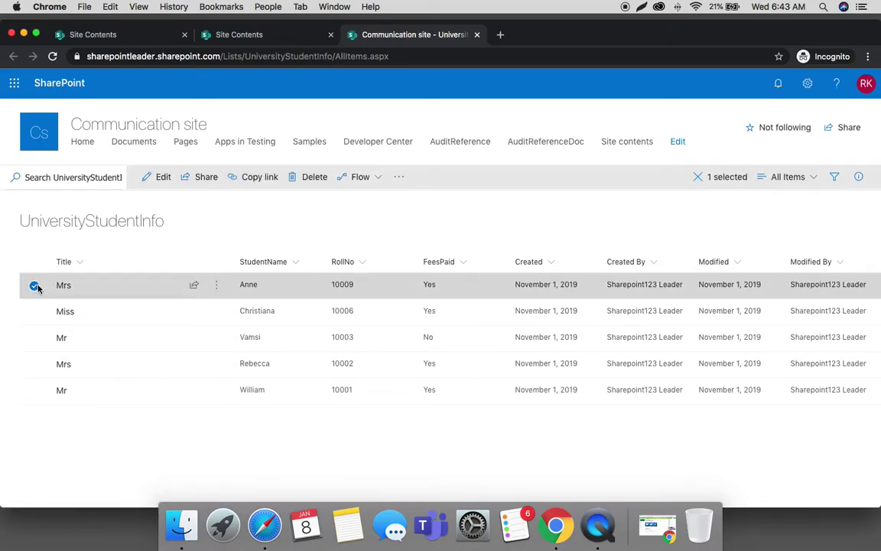
click(314, 179)
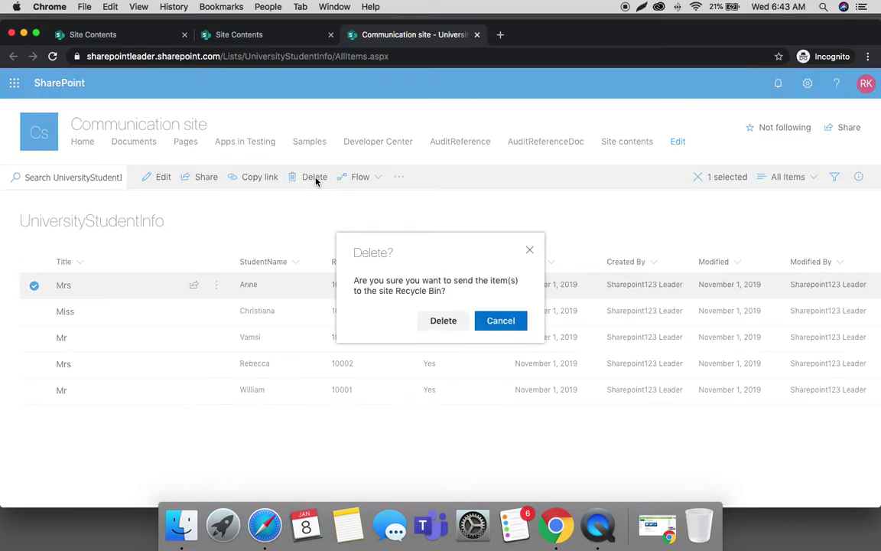
click(446, 323)
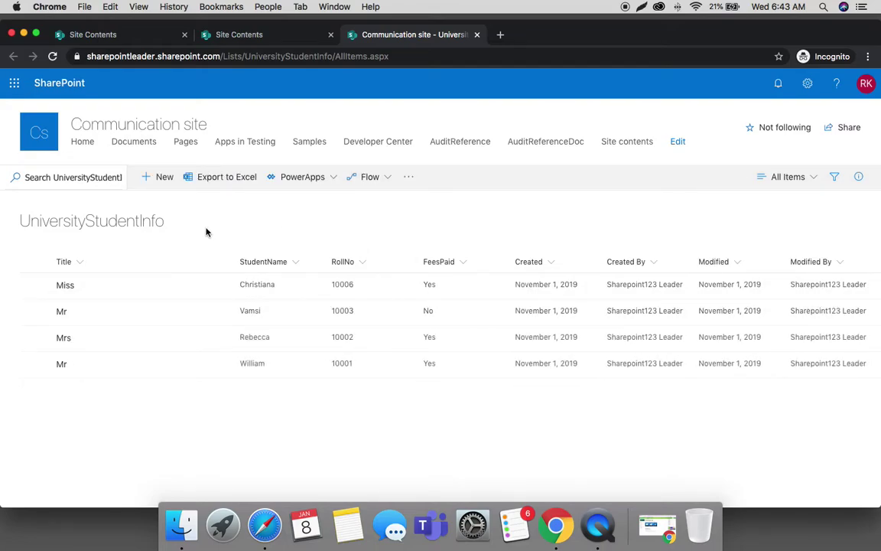
Open the Communication site's recycle bin by way of its site contents
click(808, 85)
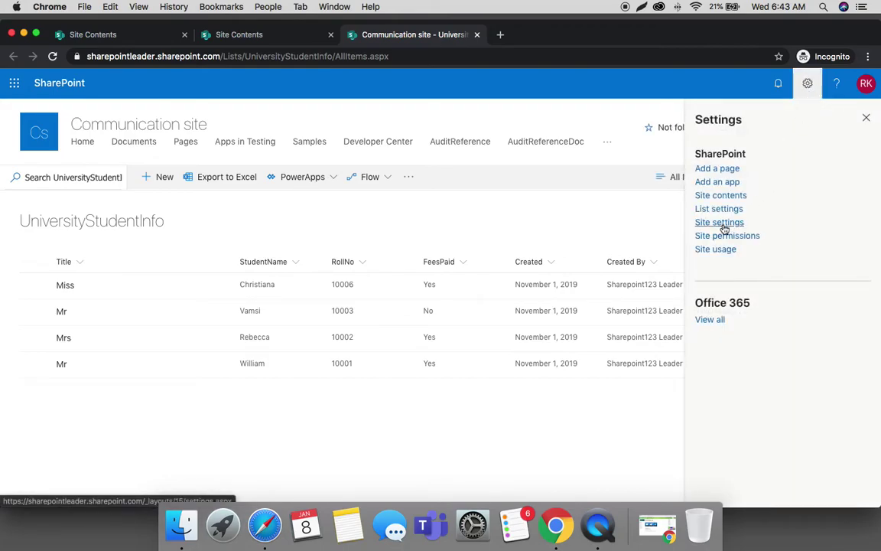
click(720, 197)
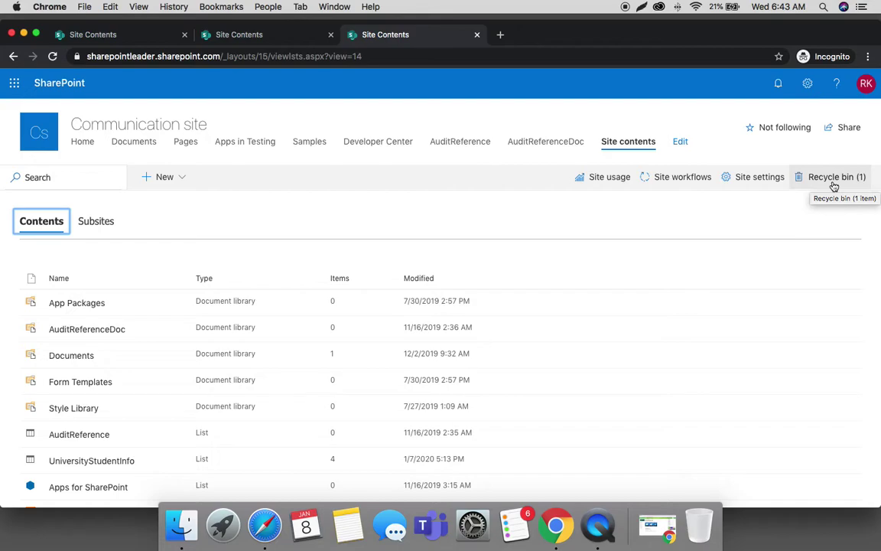
key(super+equal)
key(super+equal)
key(super+equal)
key(super+equal)
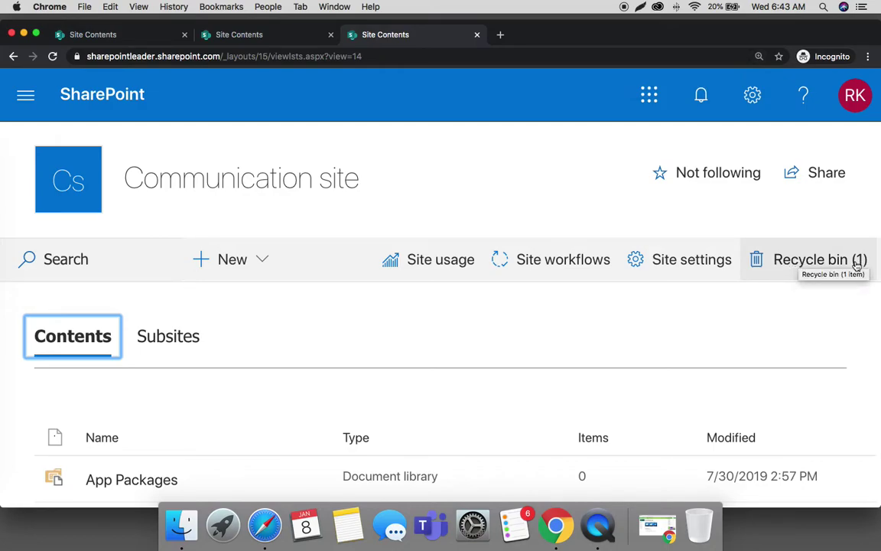
click(800, 265)
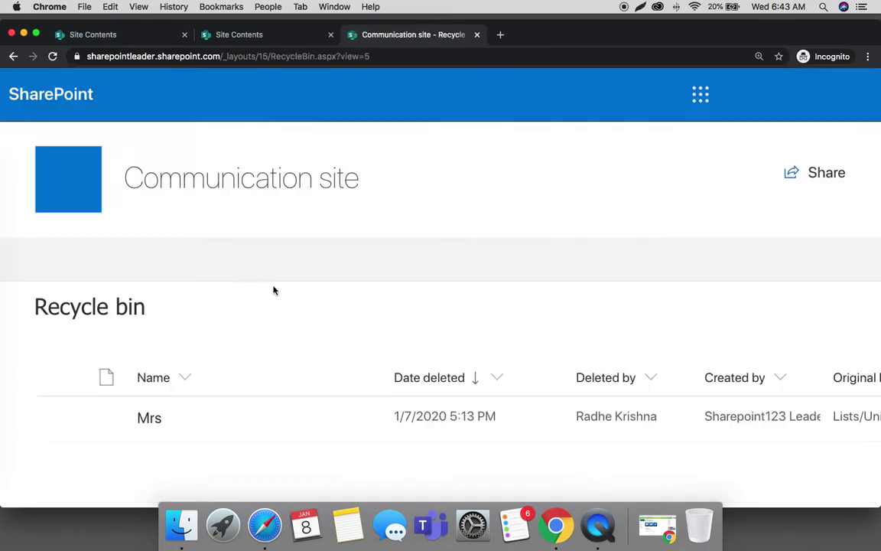
Restore the deleted "Mrs" item from the recycle bin to its original list
scroll(222, 295, down, 1)
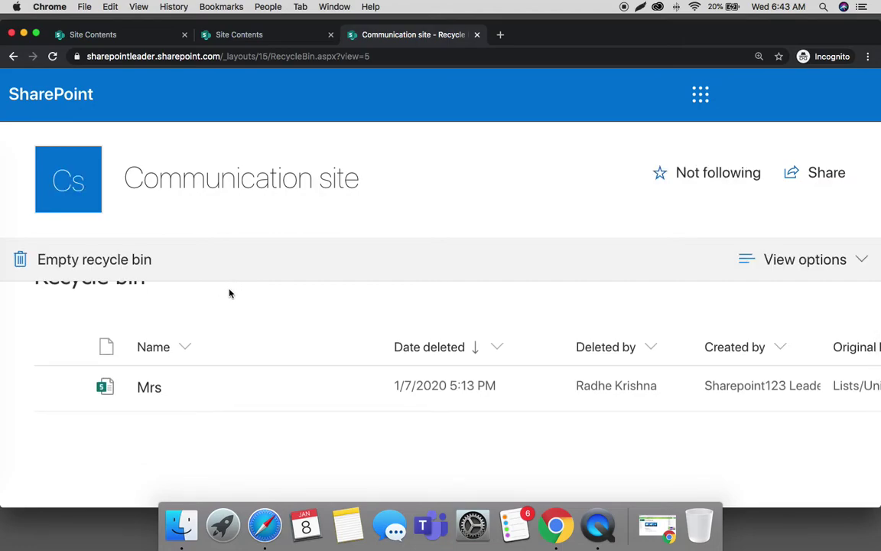
key(super+minus)
key(super+minus)
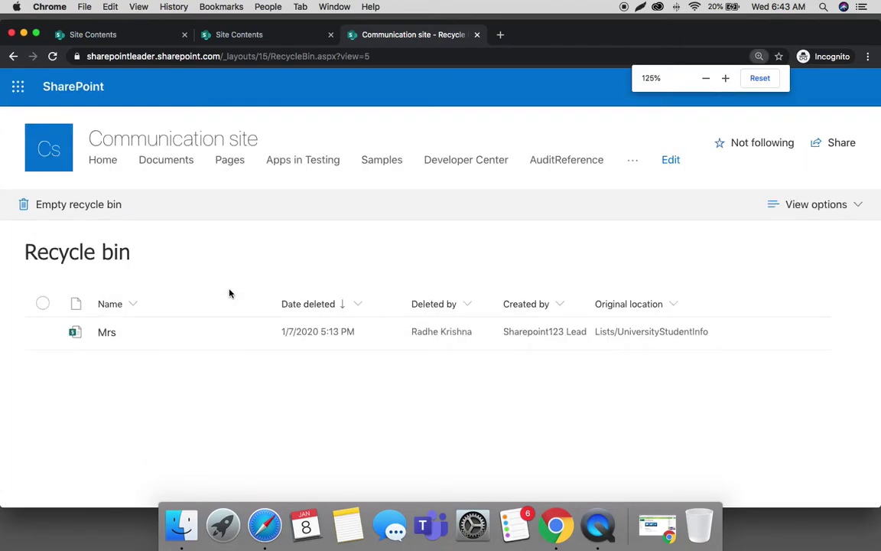
click(43, 333)
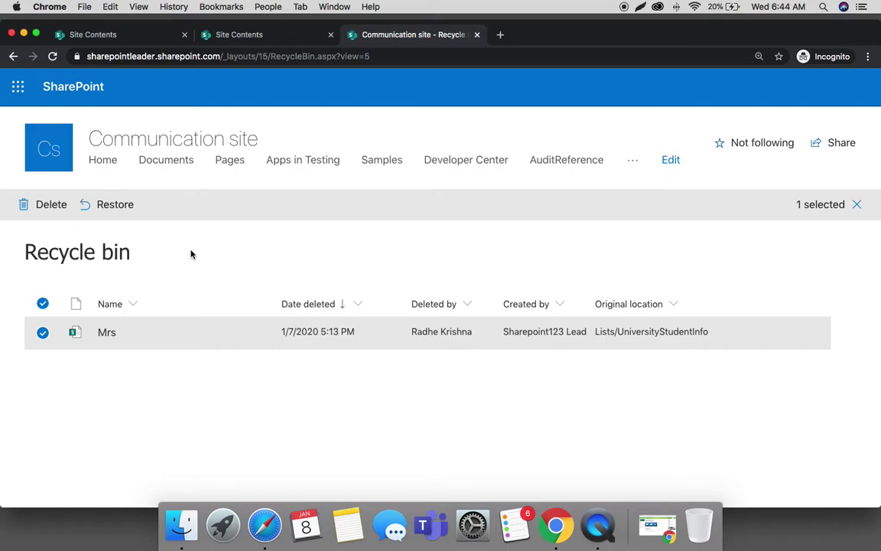
click(106, 206)
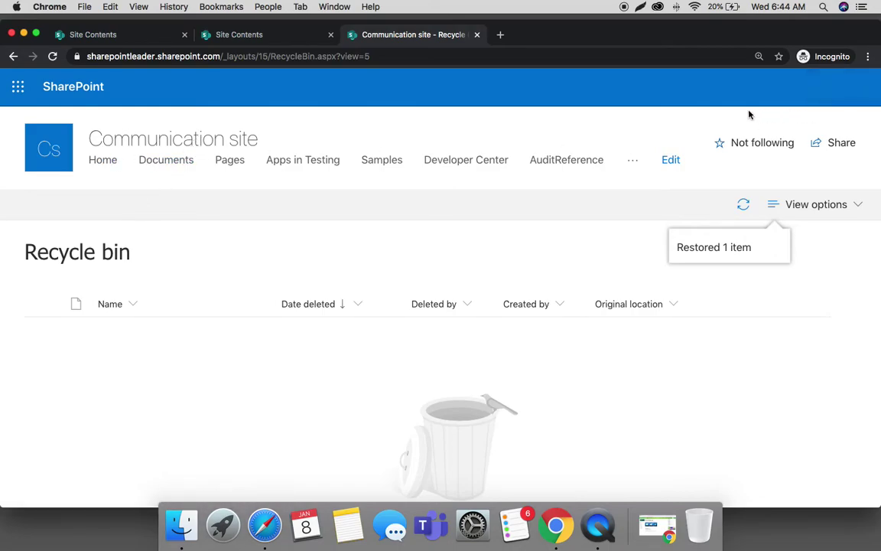
Return to the site's home page and reopen the UniversityStudentInfo list from the site contents
key(super+minus)
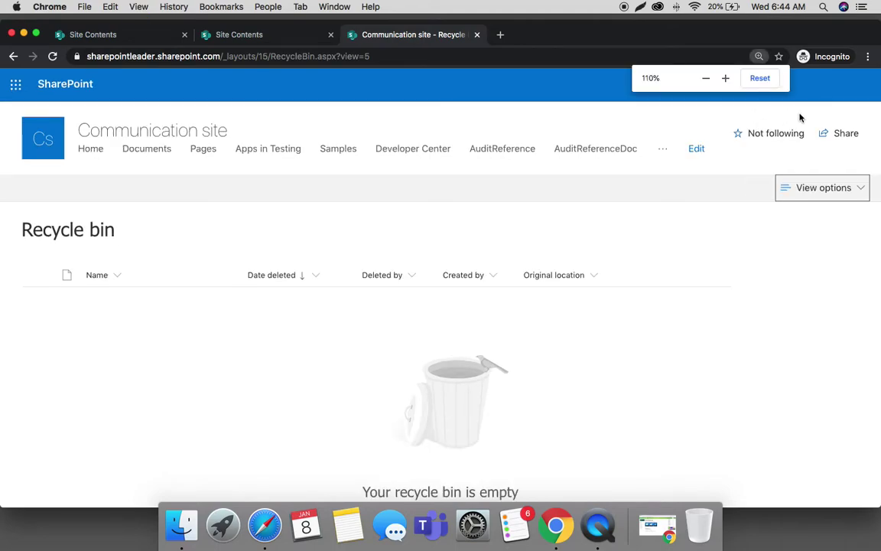
click(93, 150)
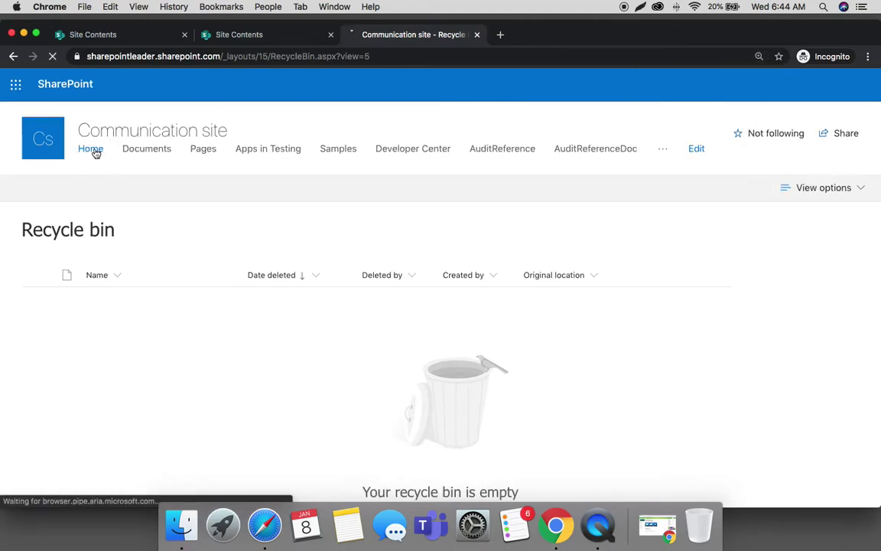
click(803, 85)
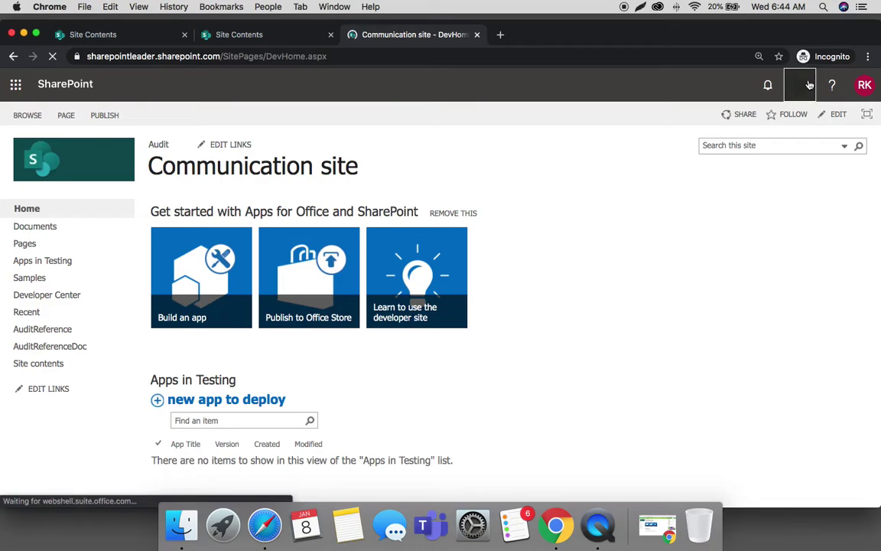
click(700, 229)
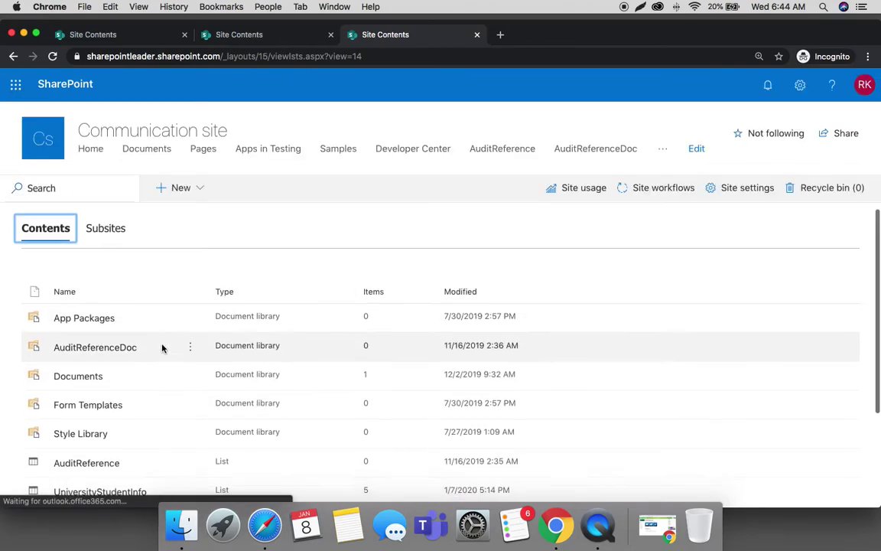
scroll(162, 348, down, 2)
scroll(162, 348, down, 2)
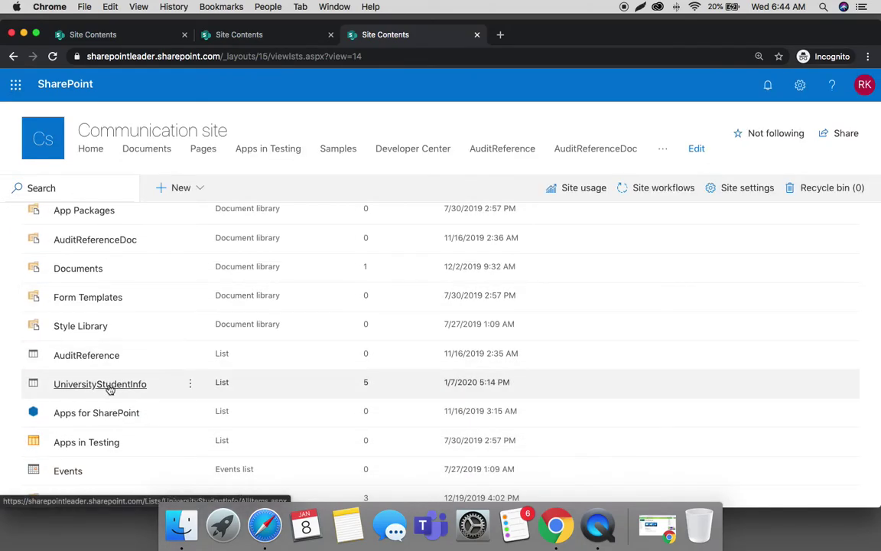
click(110, 388)
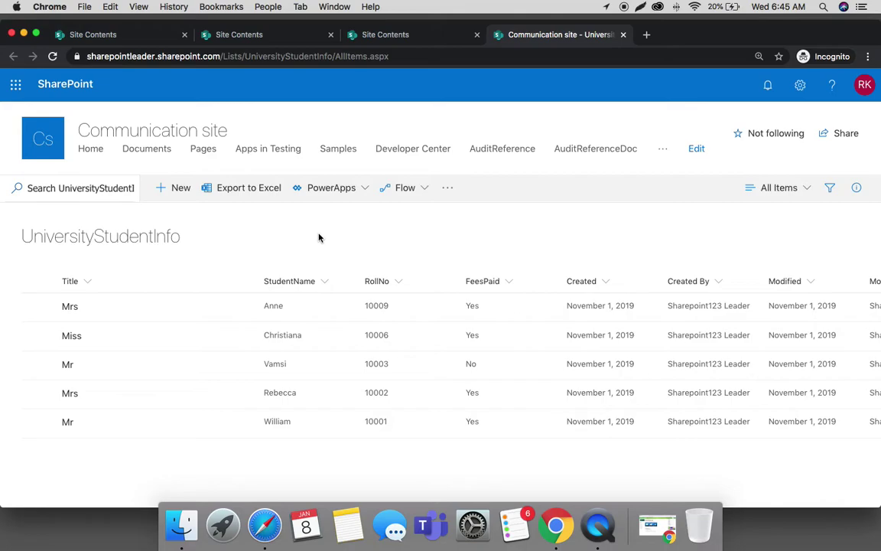
Delete the restored "Mrs" item in the first row of the UniversityStudentInfo list again
click(38, 307)
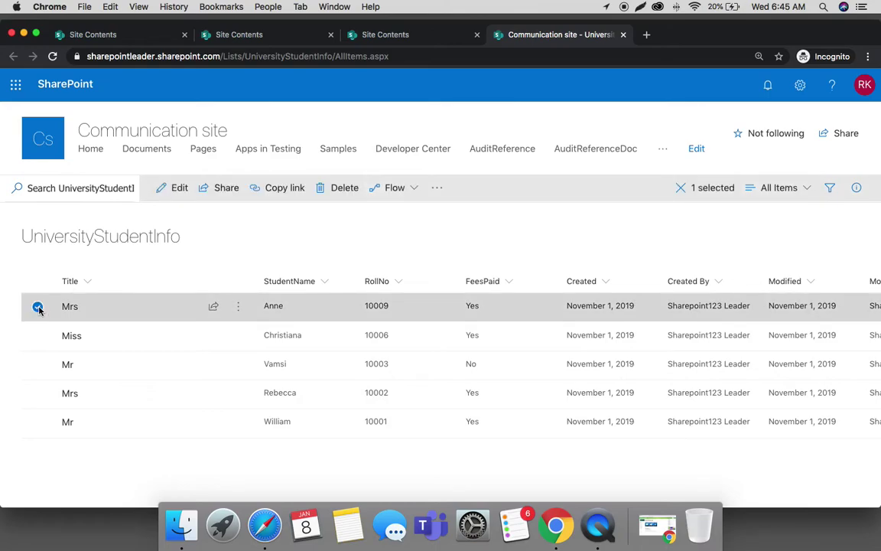
click(344, 189)
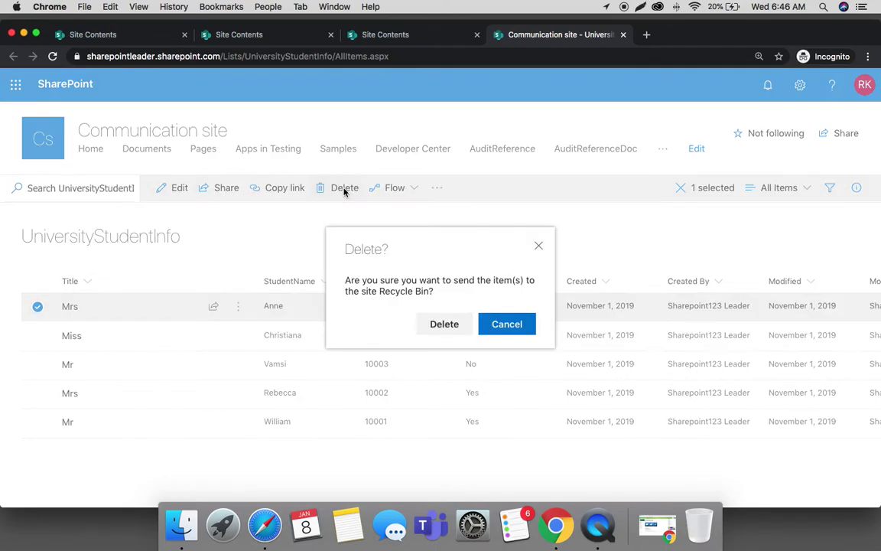
click(445, 325)
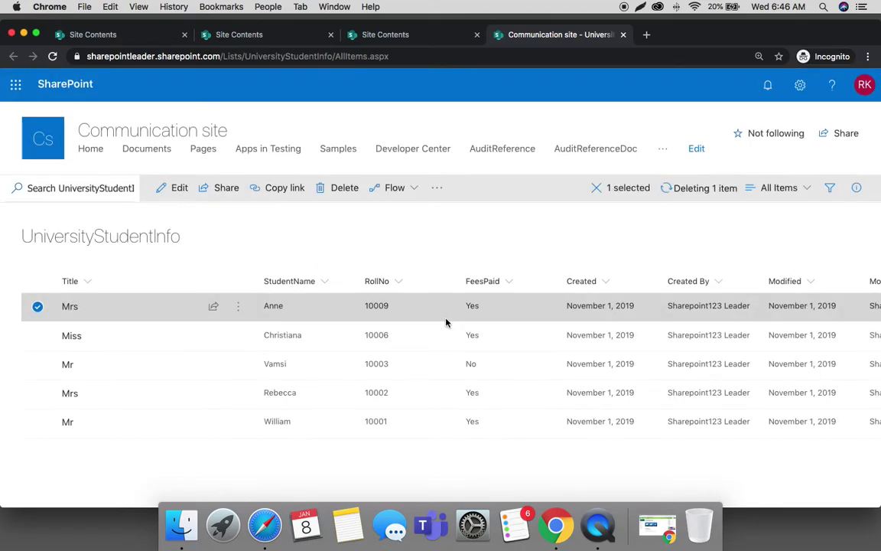
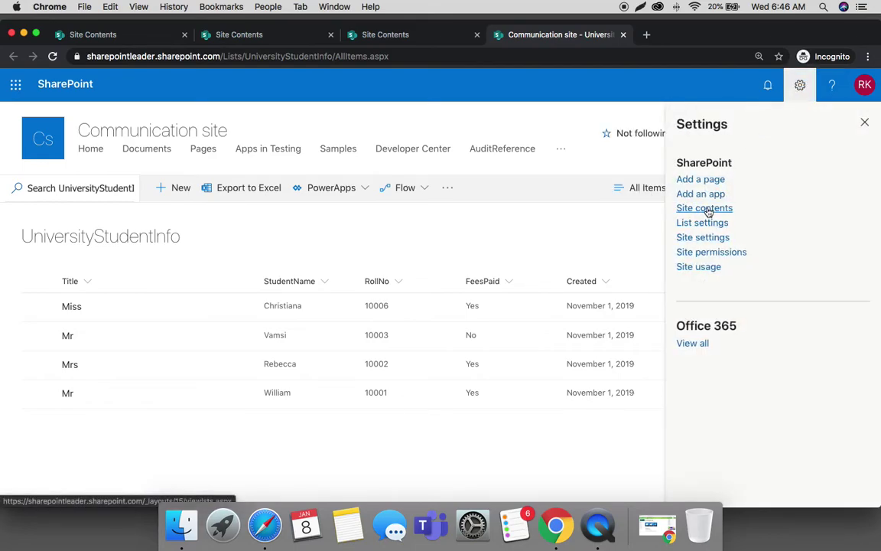
Go to the recycle bin through the site contents and delete the "Mrs" item from it
click(708, 210)
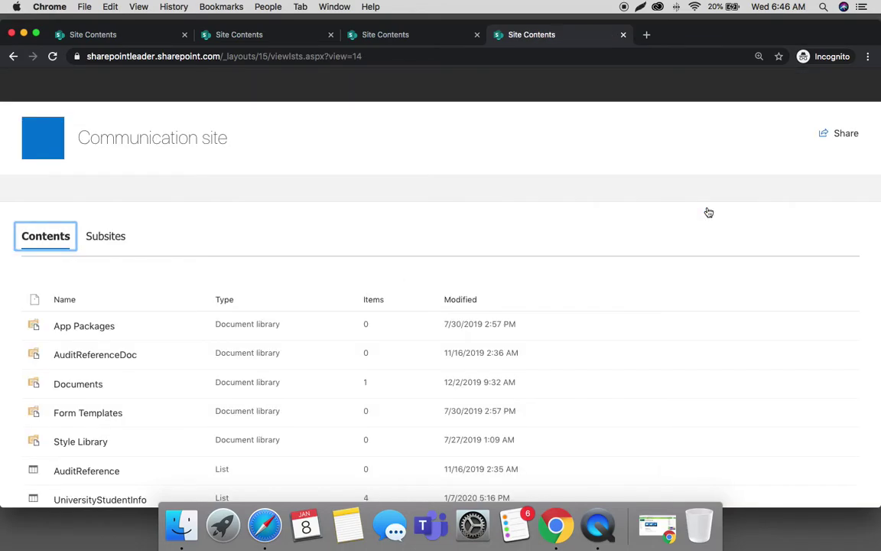
click(831, 194)
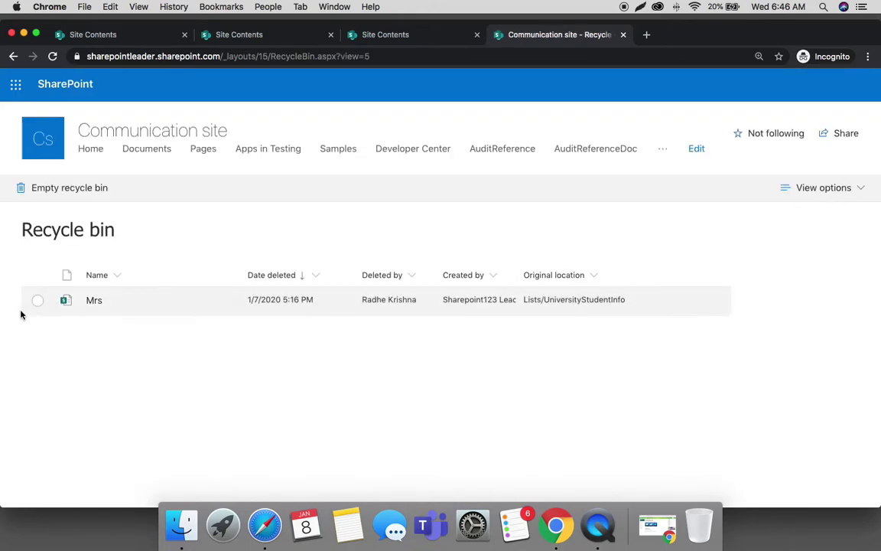
click(42, 300)
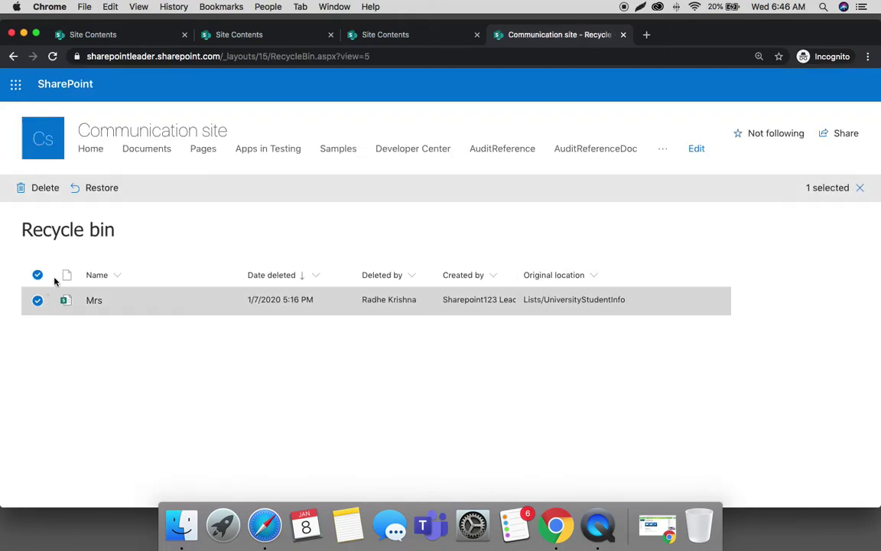
click(46, 187)
click(428, 339)
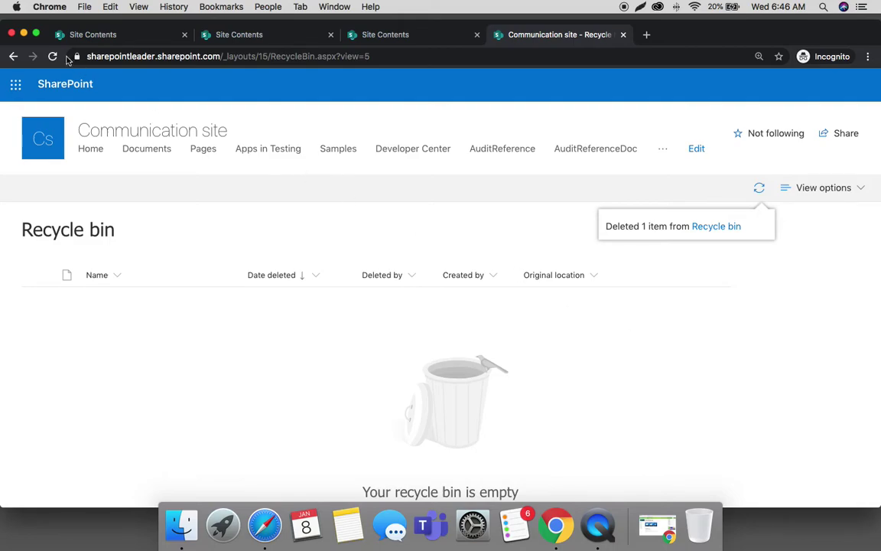
Minimize the incognito window and switch back to the regular browser window with the Communication site home page
click(23, 34)
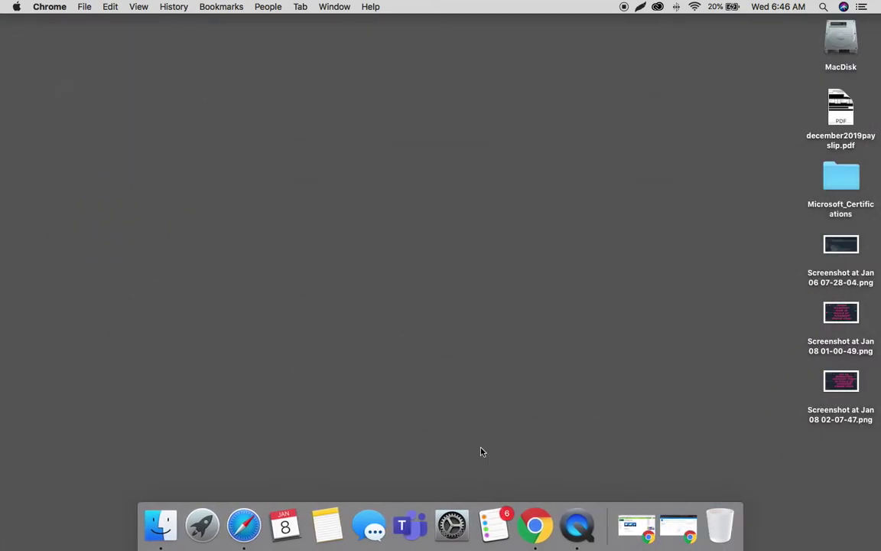
click(651, 524)
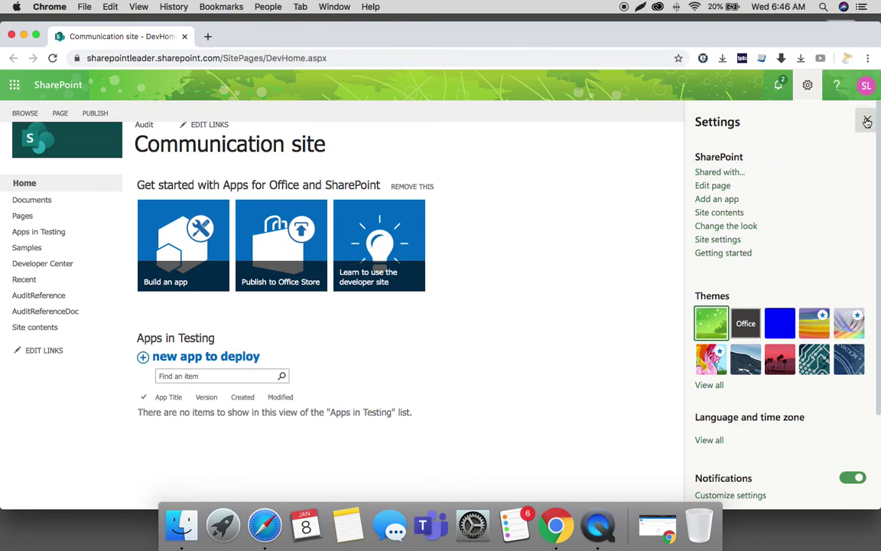
Go to the site contents of the Communication site and open its Site settings page
click(720, 214)
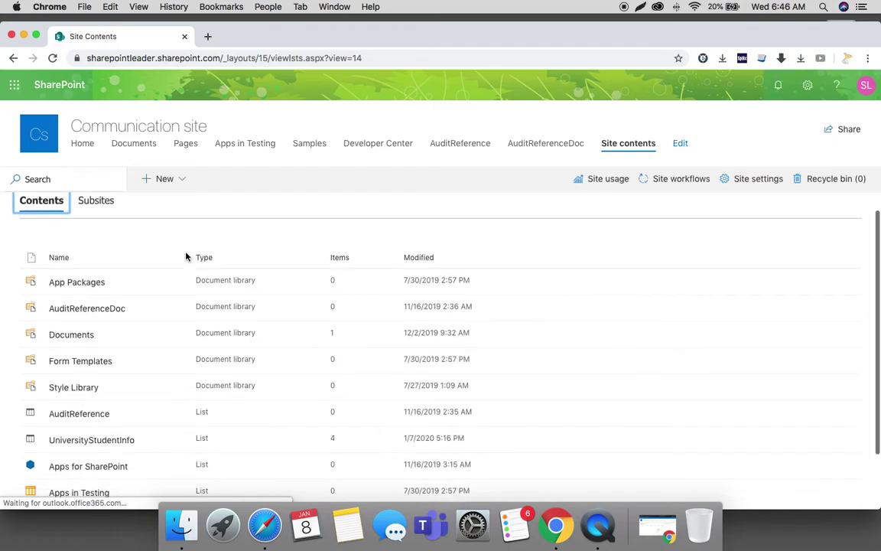
scroll(186, 257, down, 3)
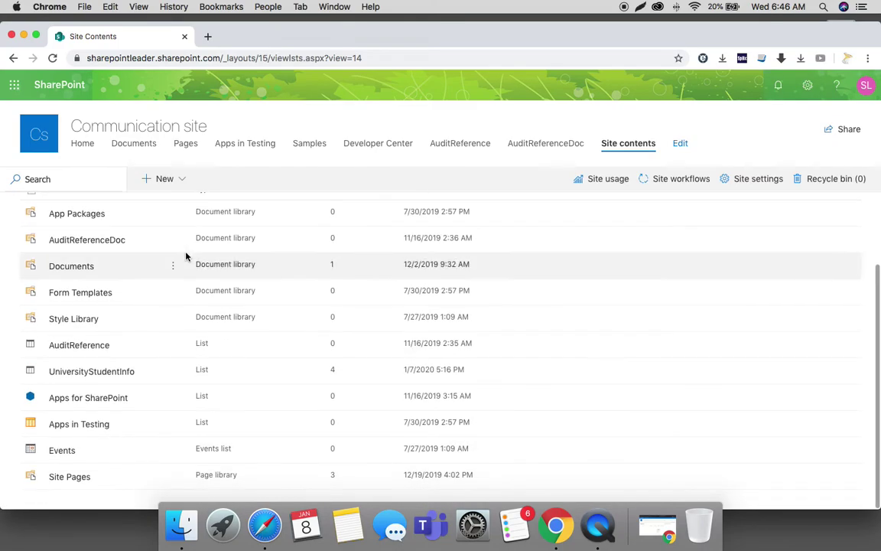
click(809, 87)
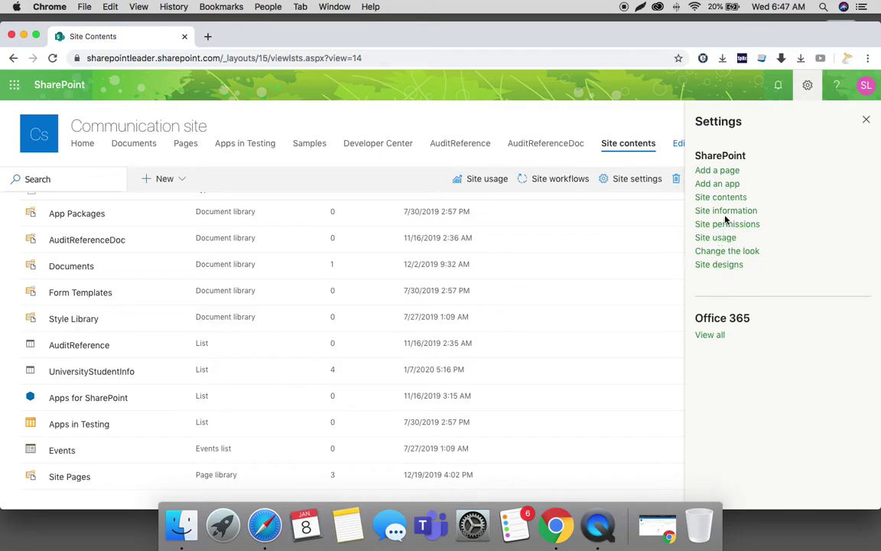
click(631, 181)
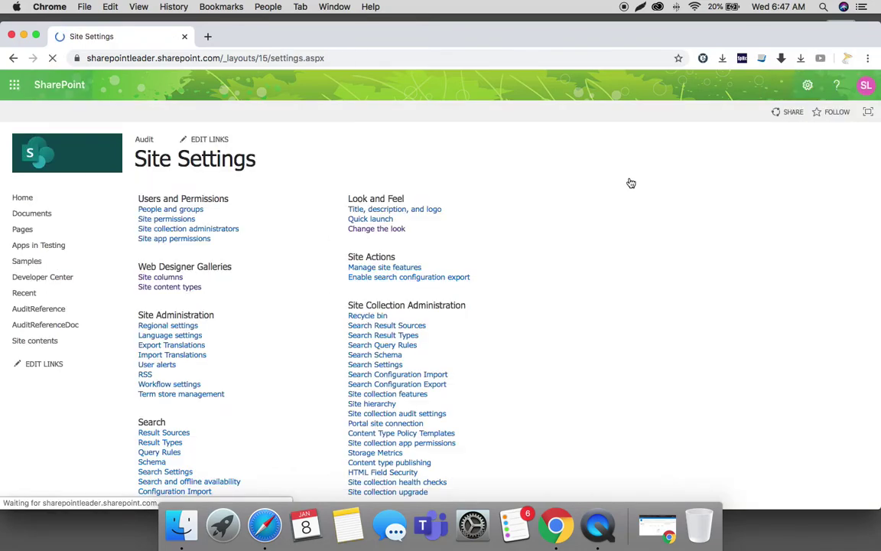
Search the settings page for "re" and open the Recycle bin under Site Collection Administration
scroll(514, 279, down, 1)
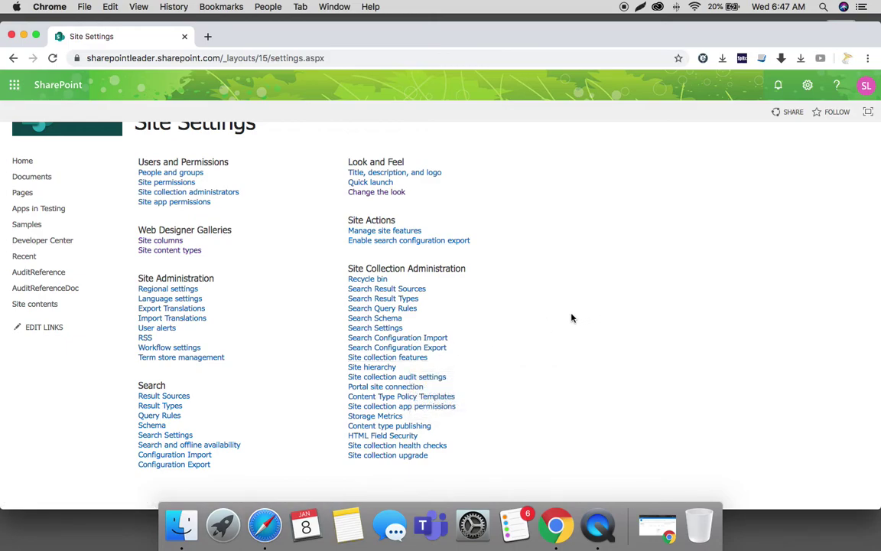
key(super+f)
text(re)
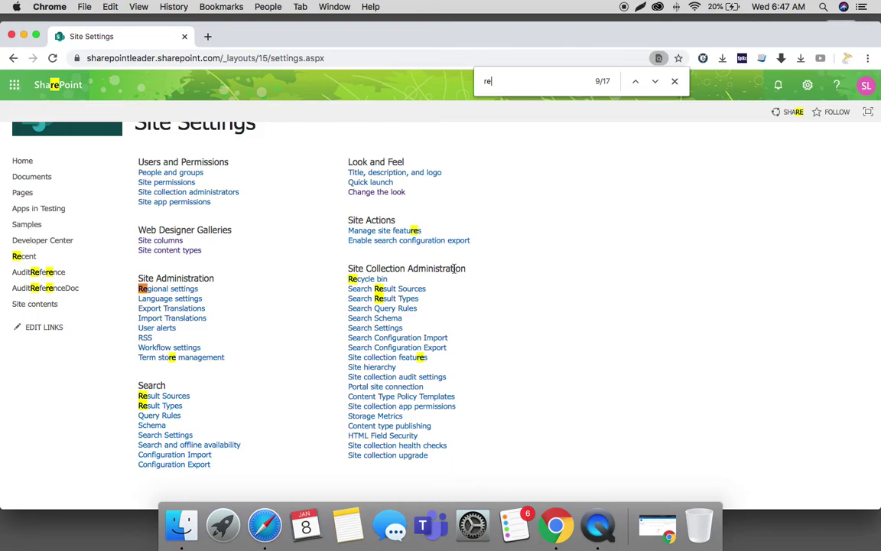
click(360, 283)
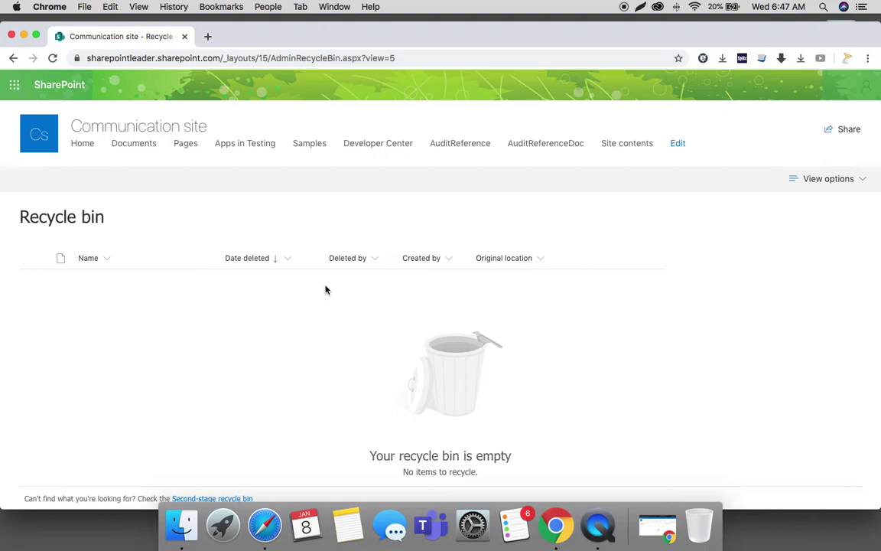
Open the second-stage recycle bin and restore the "Mrs" item from it
scroll(359, 266, down, 1)
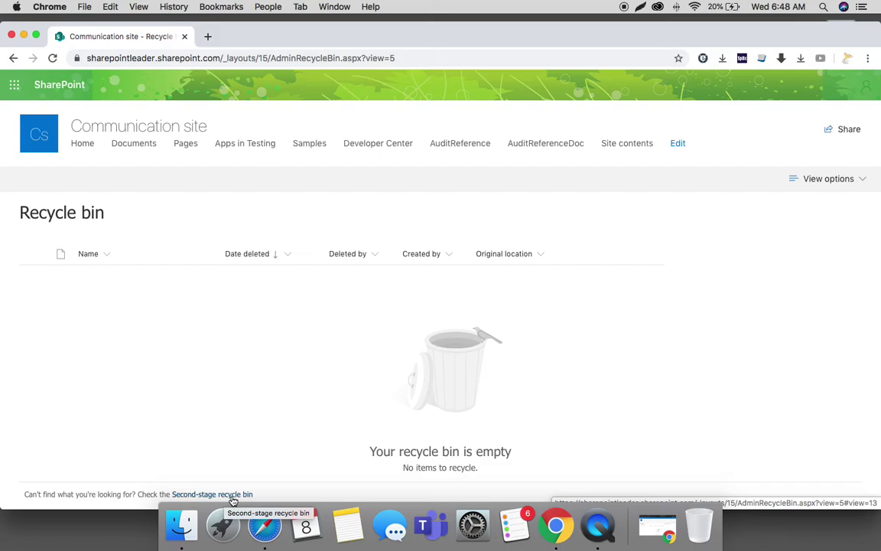
key(super+minus)
key(super+equal)
key(super+equal)
key(super+minus)
key(super+minus)
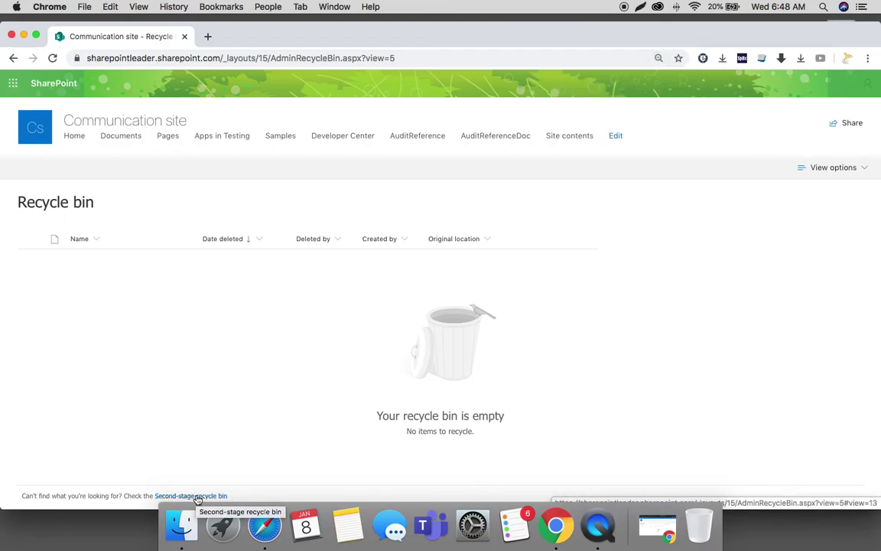
click(197, 496)
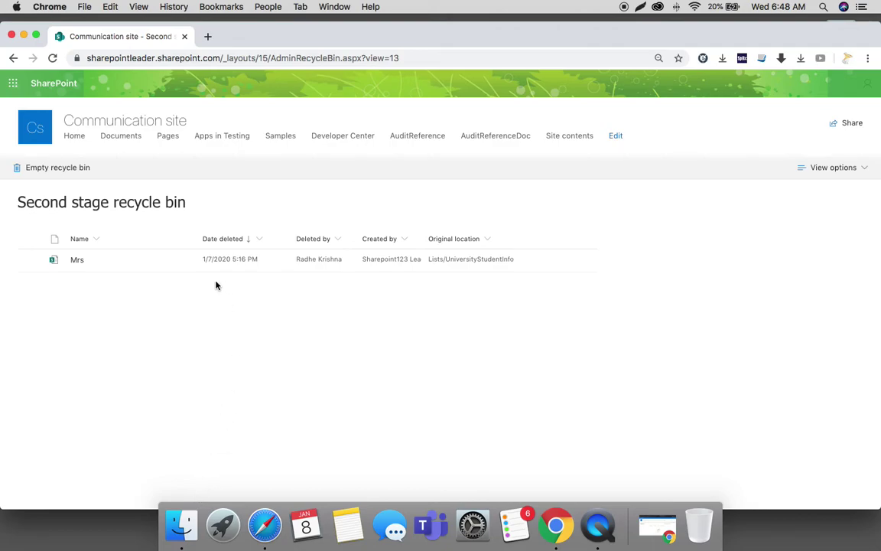
click(31, 261)
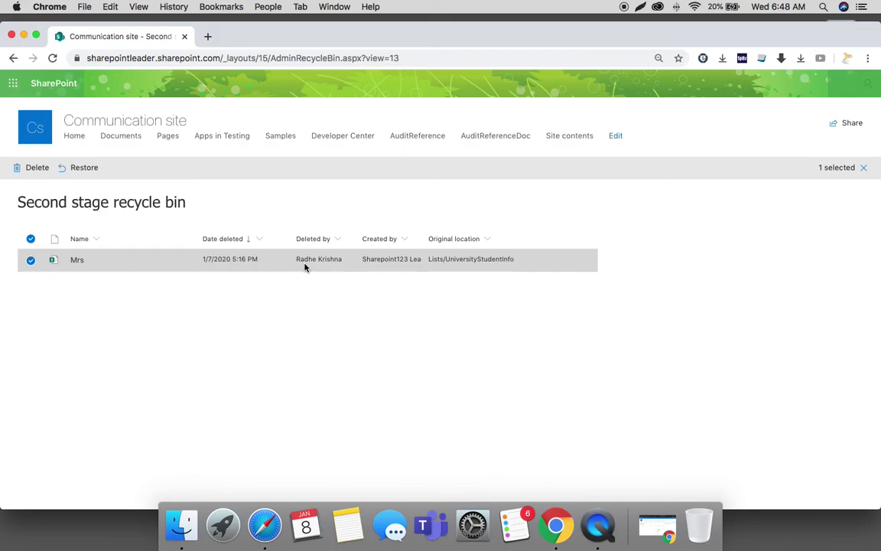
click(84, 167)
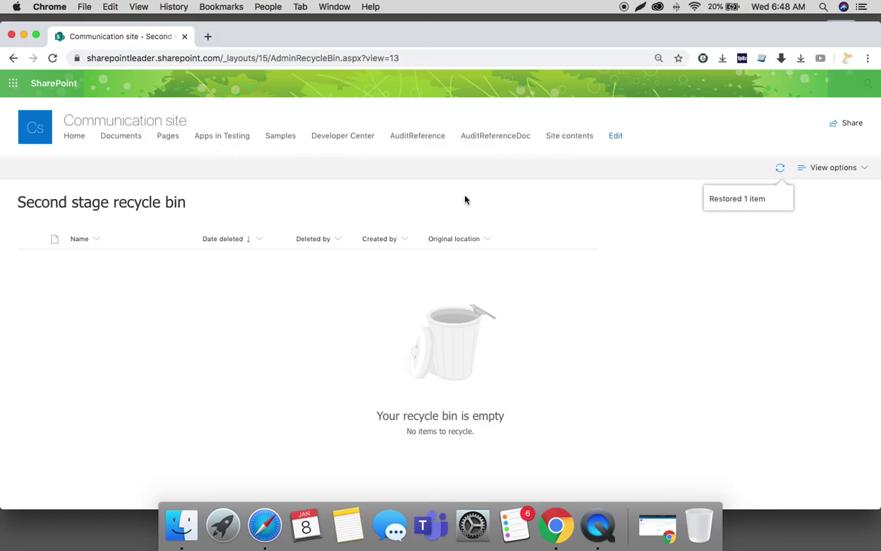
Minimize the regular browser window, switch to the incognito window, and open the UniversityStudentInfo list from the site contents
click(24, 35)
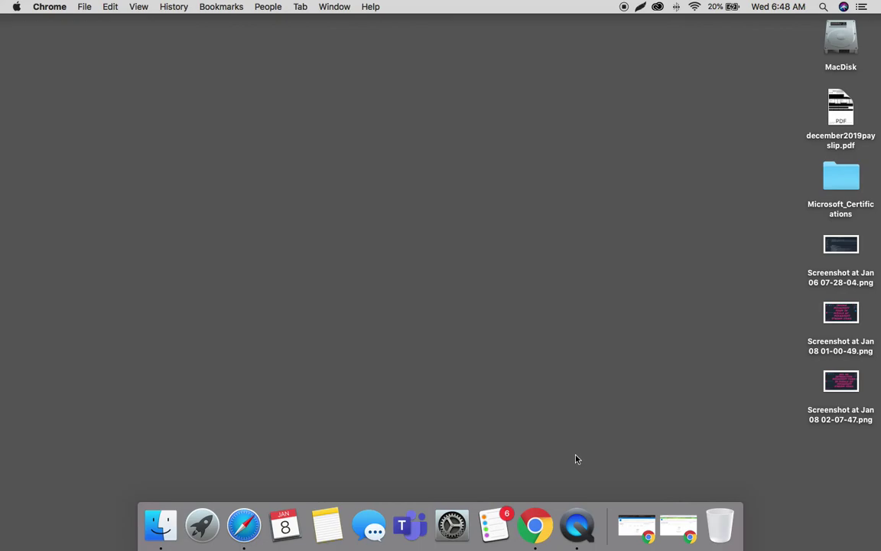
click(652, 525)
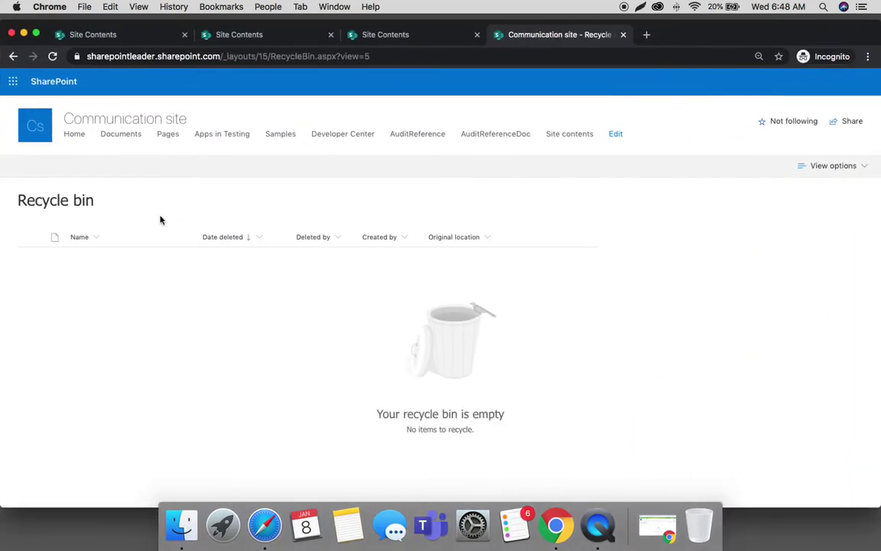
click(74, 135)
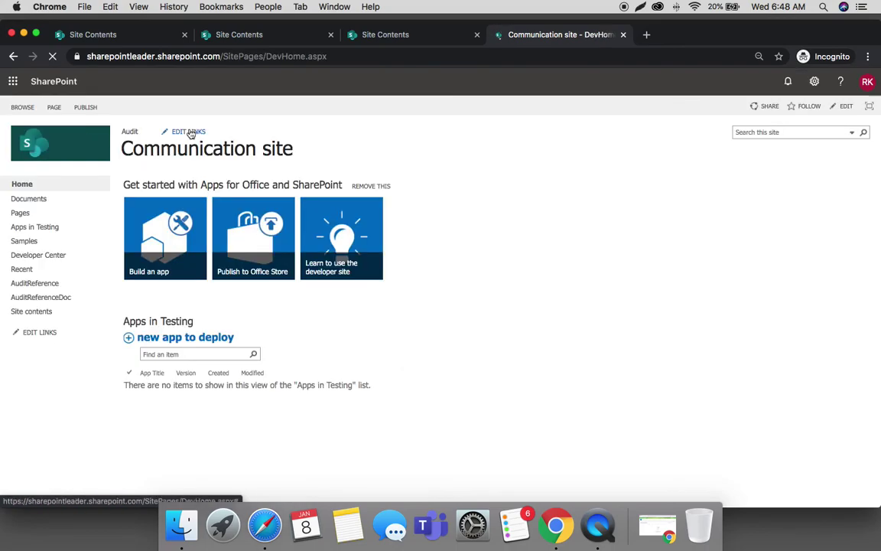
click(36, 312)
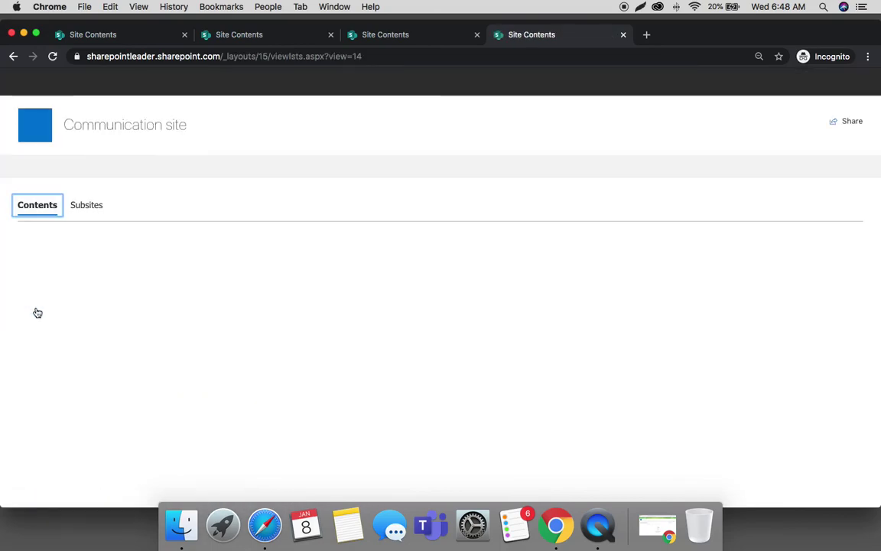
scroll(191, 299, down, 1)
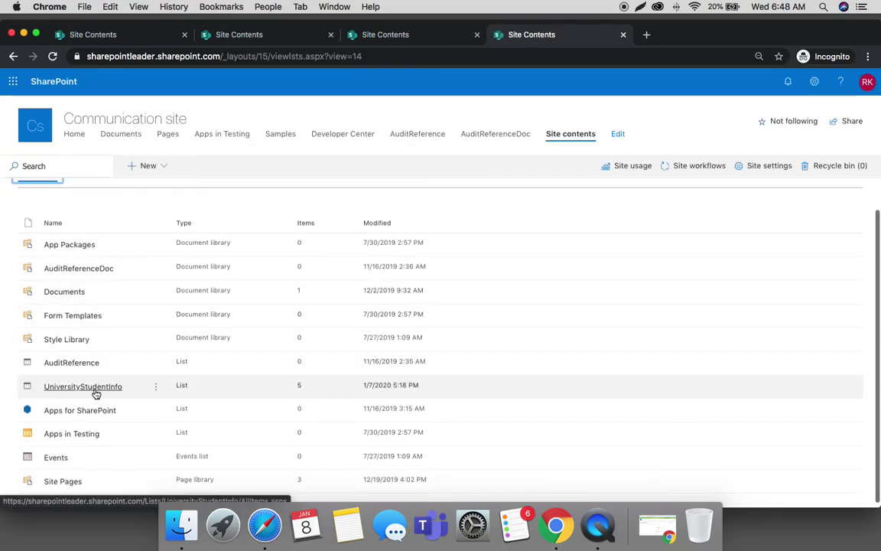
click(84, 387)
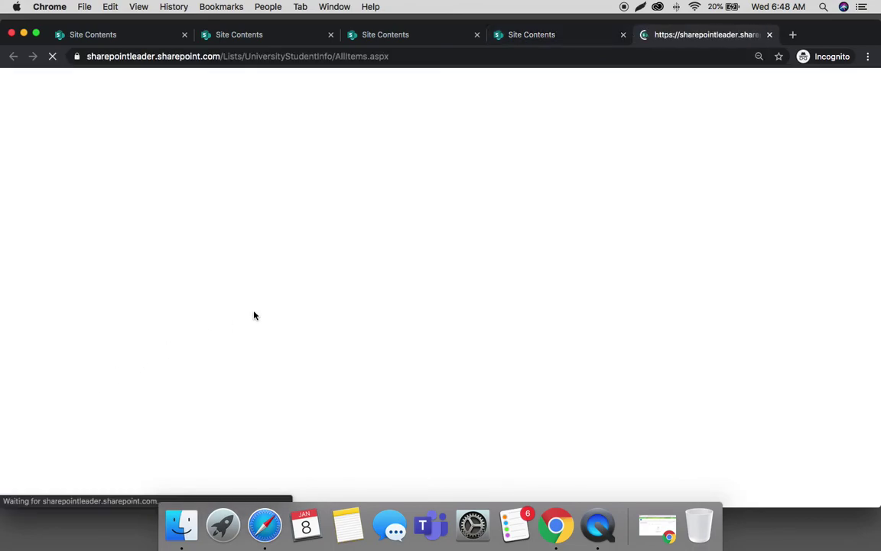